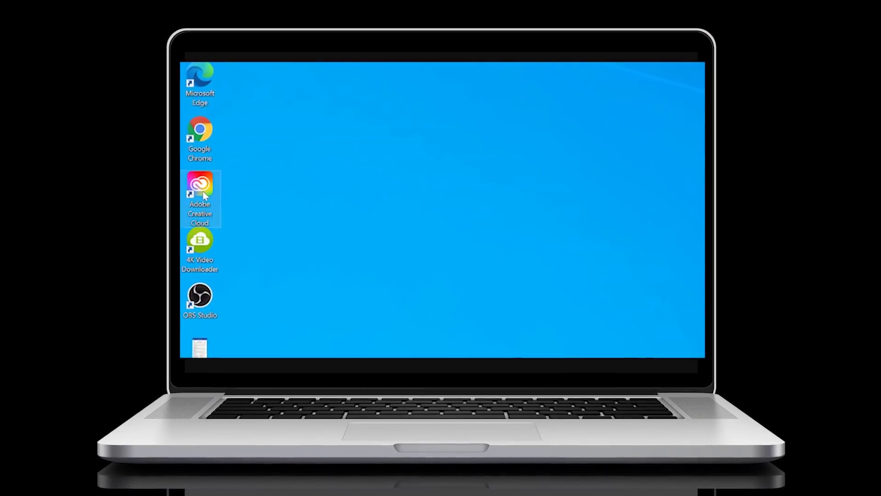
- Launch Adobe Creative Cloud and scroll through its list of available beta apps
double_click(202, 188)
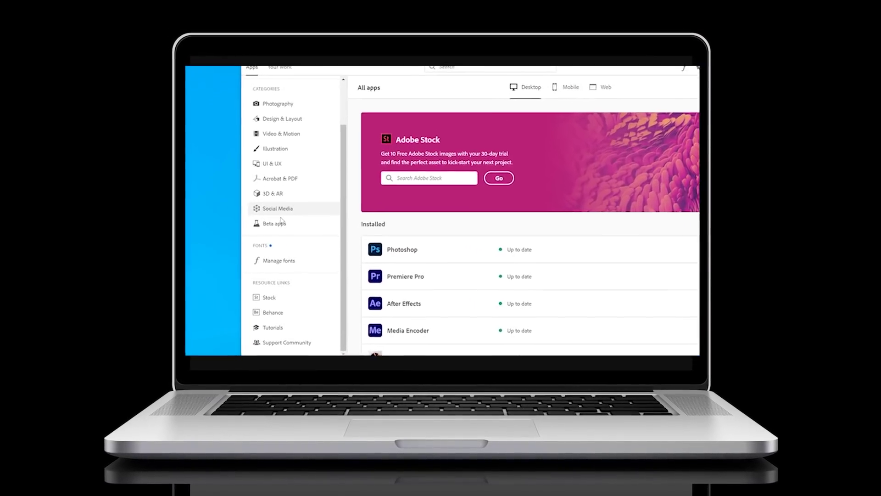
left_click(279, 222)
scroll(354, 257, "down", 2)
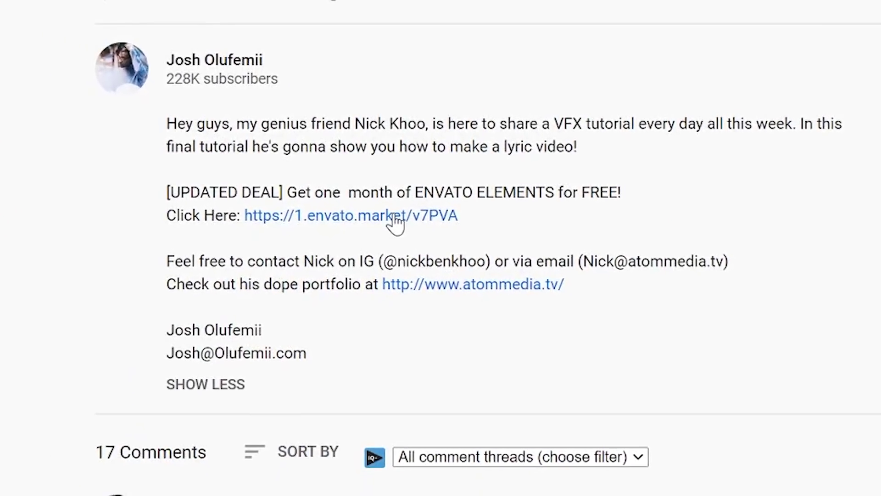
- Search Envato Elements Stock Video for 'young woman dancing on stairs' and open the rainbow-stairs clip
left_click(393, 215)
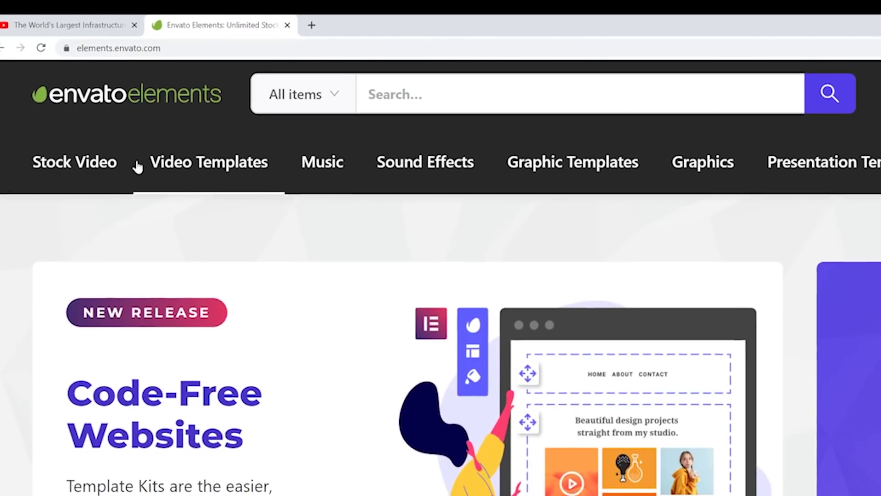
left_click(285, 99)
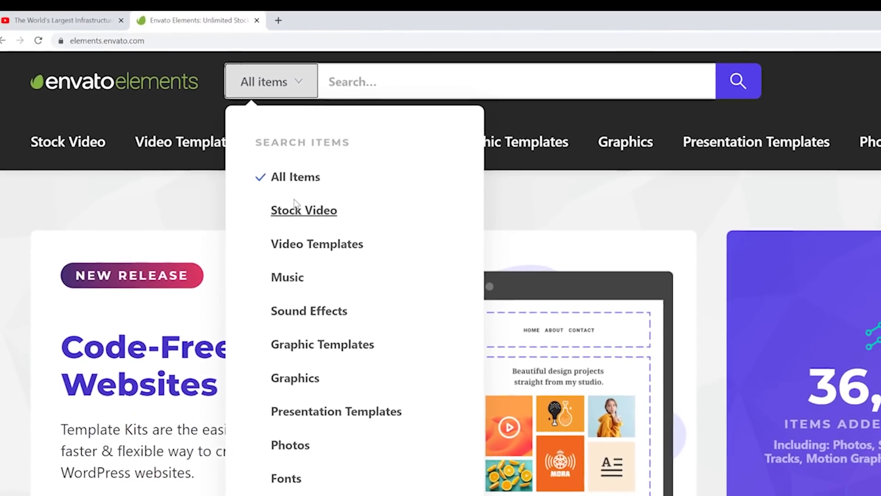
left_click(303, 210)
left_click(383, 92)
type("young woman dancing on stairs")
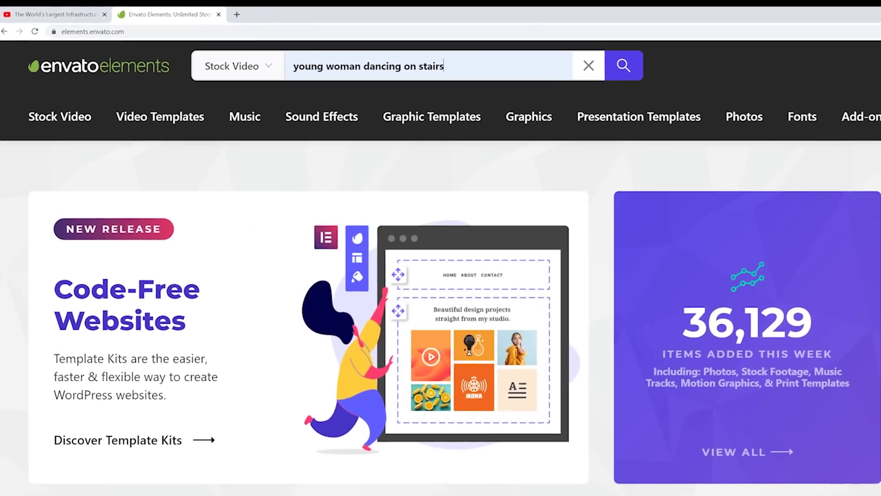
left_click(615, 65)
scroll(371, 312, "down", 4)
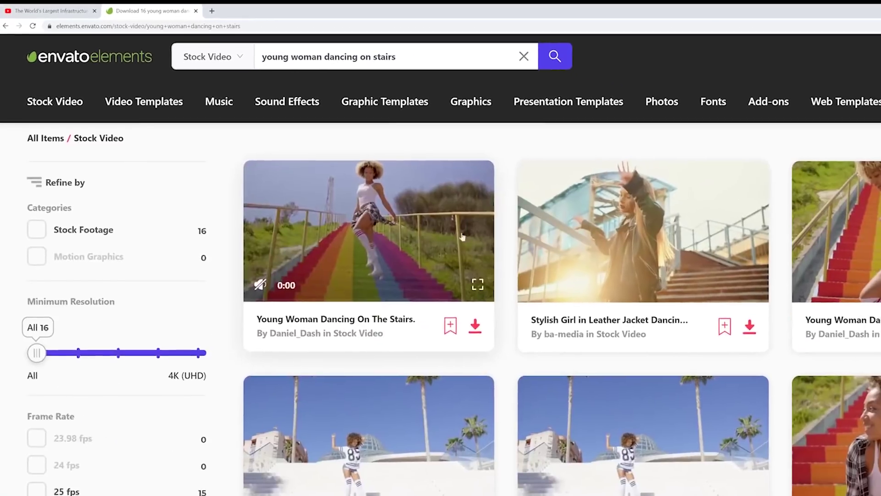
left_click(371, 312)
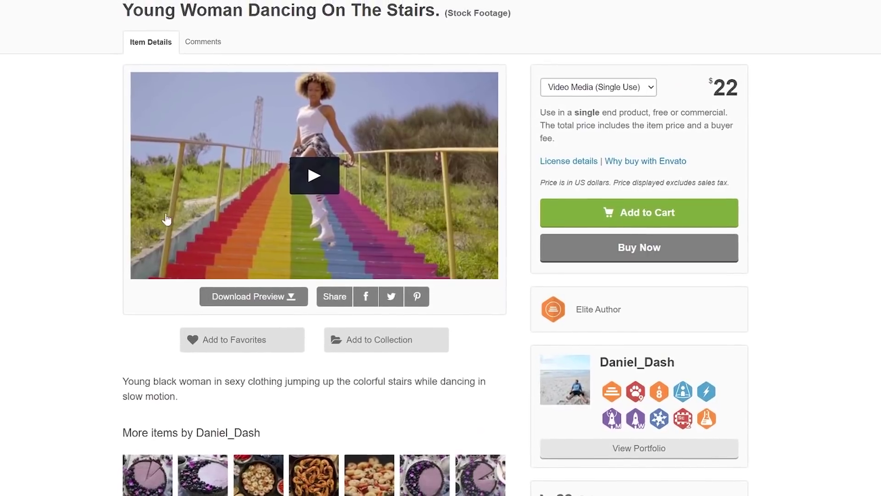
- Open the License details for the Young Woman Dancing On The Stairs clip
left_click(556, 166)
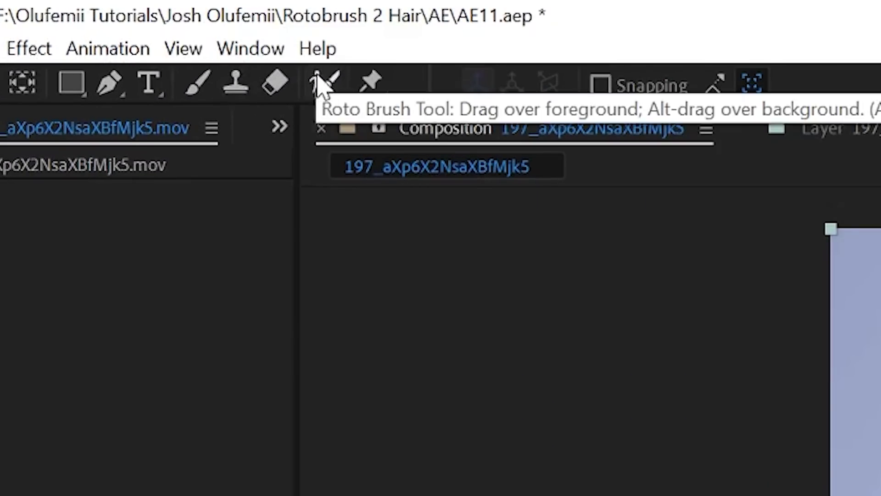
- With the Roto Brush in the Layer panel, paint the dancer's body and top of her hair as foreground
left_click(322, 84)
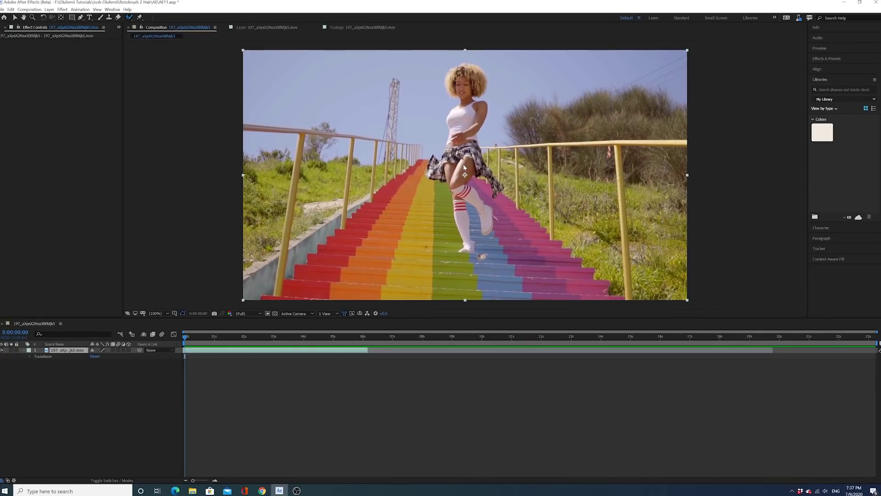
double_click(464, 166)
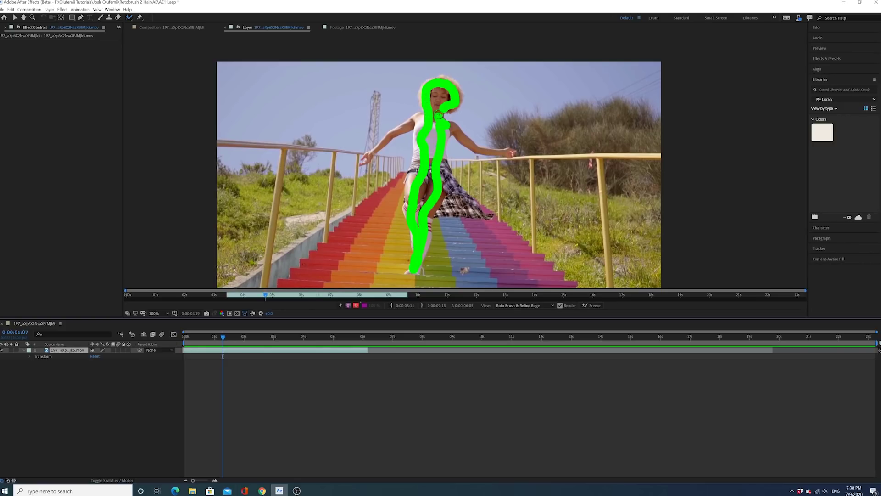
left_click_drag(483, 151, 508, 152)
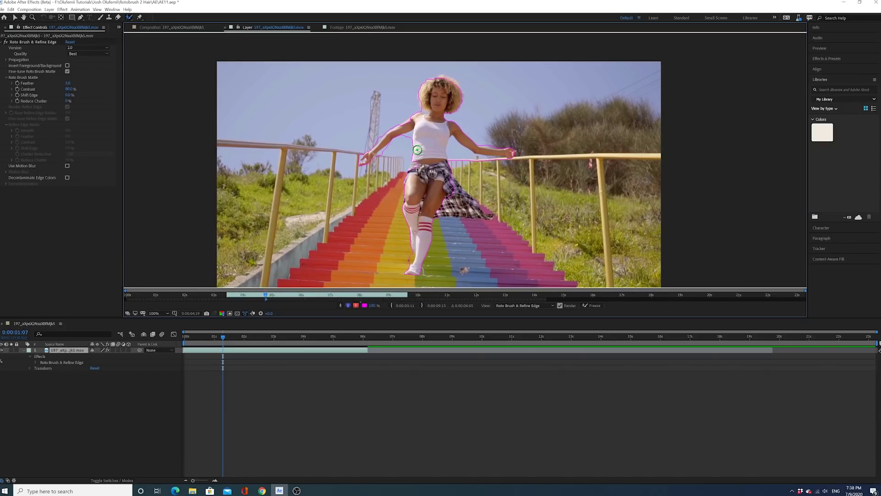
left_click_drag(440, 77, 456, 85)
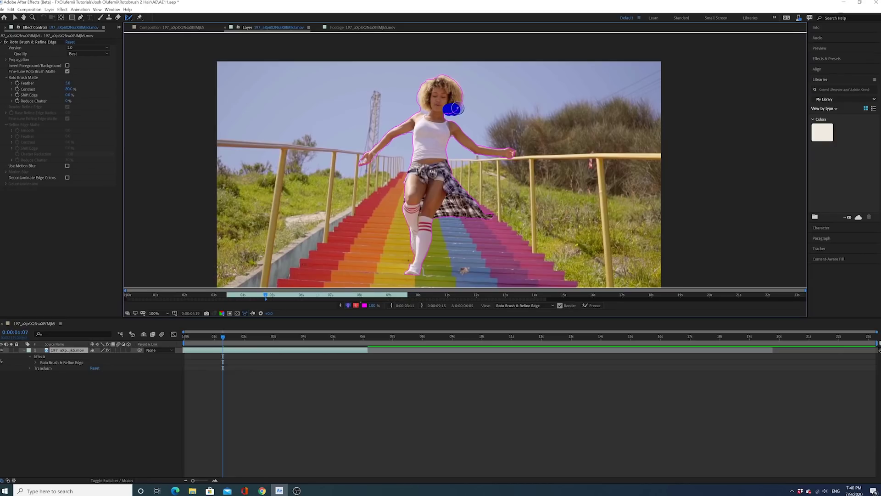
- Paint Refine Edge strokes over the right side and top of the dancer's curly hair
left_click_drag(460, 105, 450, 80)
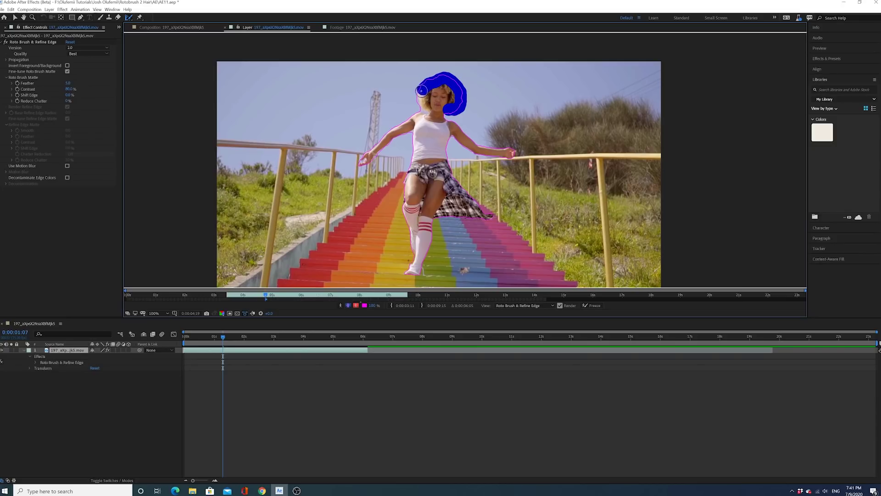
left_click_drag(423, 104, 427, 103)
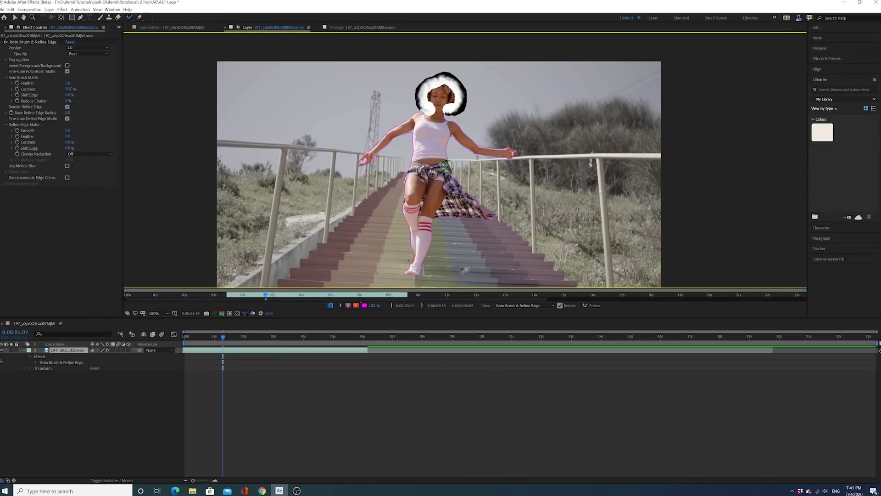
- Step back and forth frame by frame to propagate the dancer's outline to about 0:00:02:11
key("Page_Up")
key("Page_Down")
key("Page_Down")
key("Page_Down")
key("Page_Down")
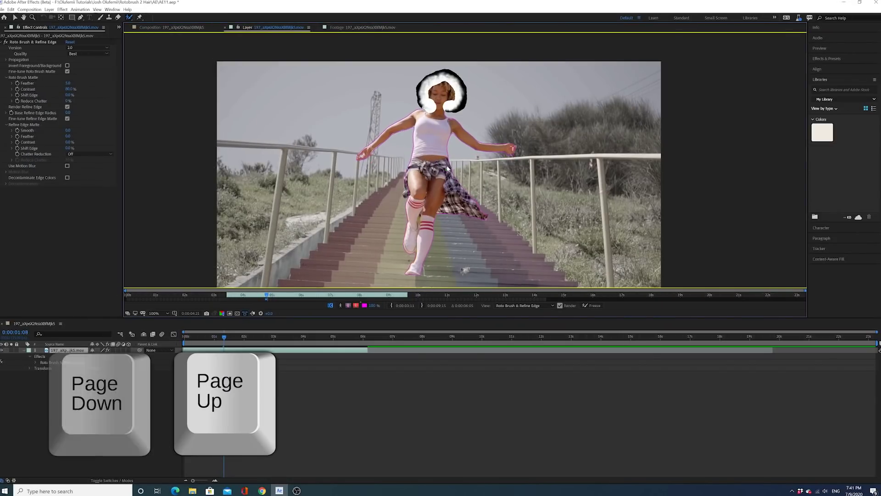
key("Page_Down")
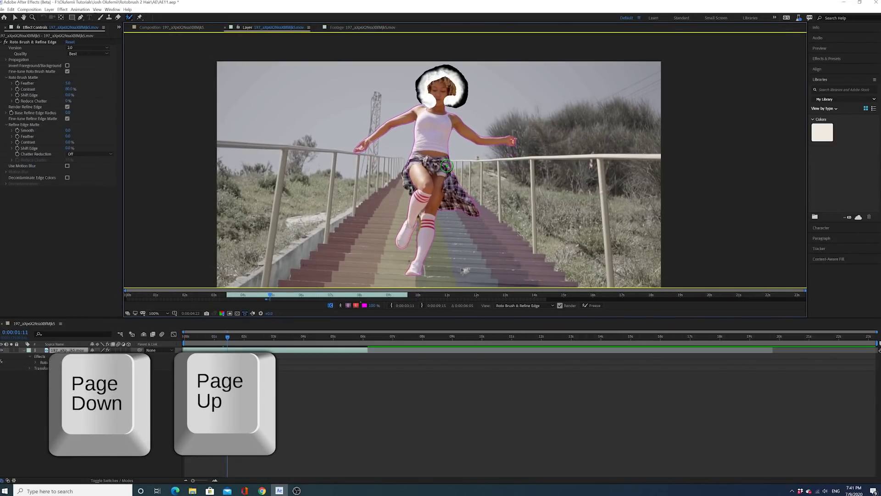
key("Page_Up")
key("Page_Down")
key("Page_Down")
key("Page_Down")
key("Page_Down")
key("Page_Down")
key("Page_Down")
key("Page_Down")
key("Page_Down")
key("Page_Down")
key("Page_Down")
key("Page_Down")
key("Page_Down")
key("Page_Down")
key("Page_Down")
key("Page_Down")
key("Page_Down")
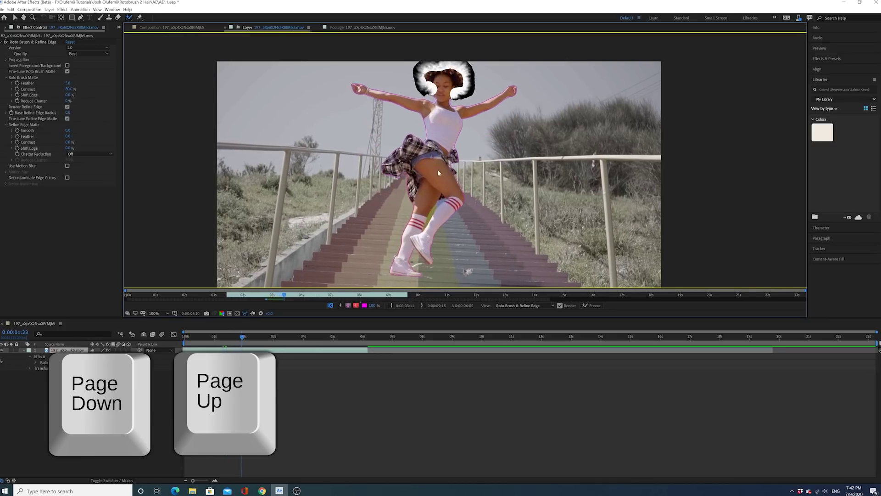
key("Page_Up")
key("Page_Up")
key("Page_Up")
key("Page_Up")
key("Page_Up")
key("Page_Up")
key("Page_Up")
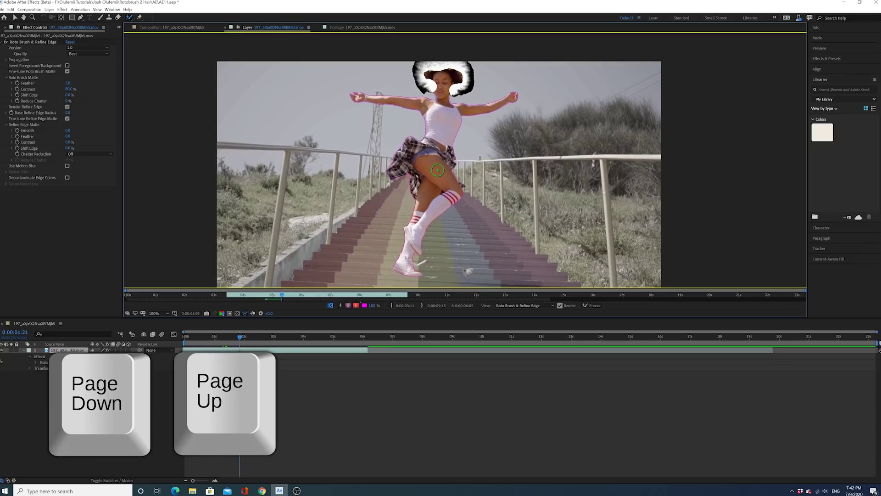
key("Page_Down")
key("Page_Down")
key("Page_Down")
key("Page_Down")
key("Page_Down")
key("Page_Down")
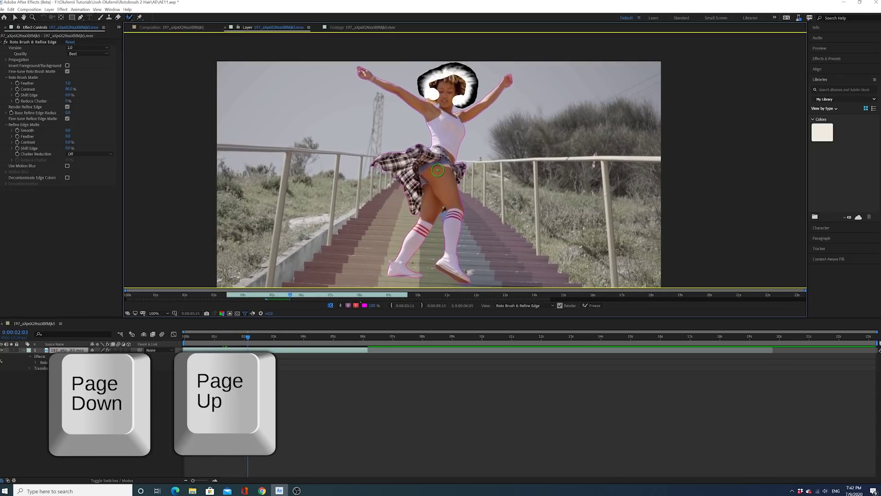
key("Page_Up")
key("Page_Up")
key("Page_Up")
key("Page_Up")
key("Page_Up")
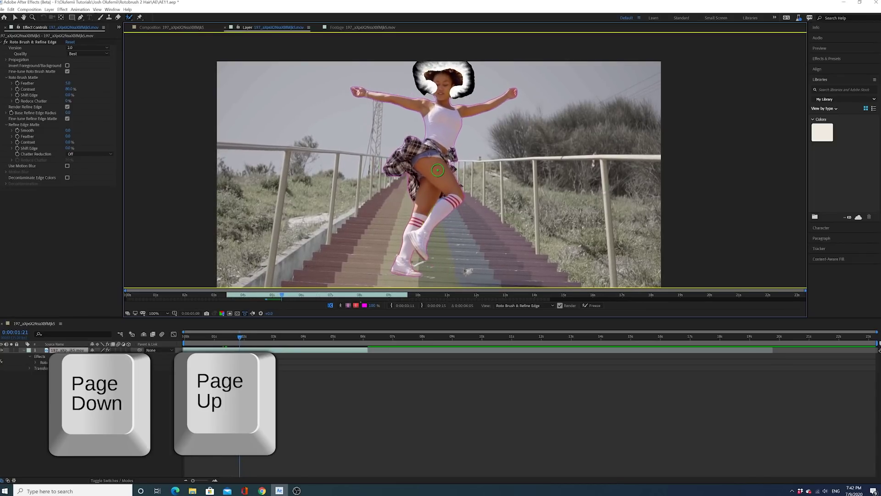
key("Page_Down")
key("Page_Down")
key("Page_Down")
key("Page_Down")
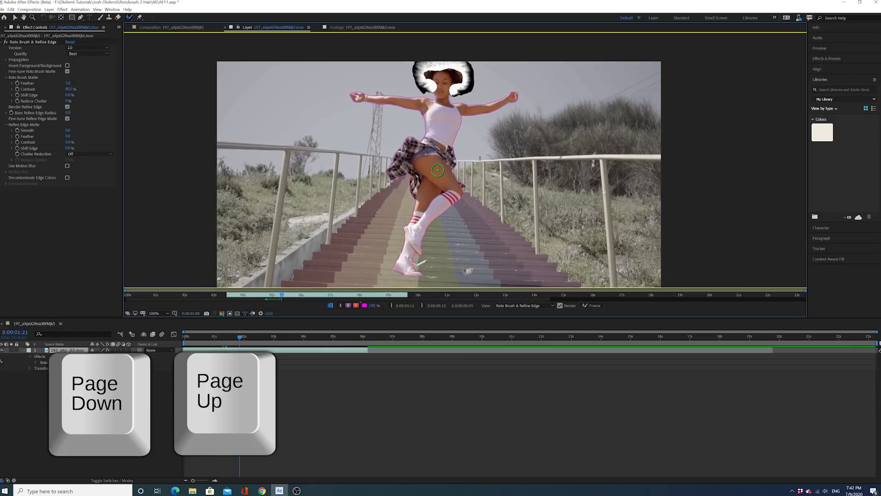
key("Page_Up")
key("Page_Up")
key("Page_Up")
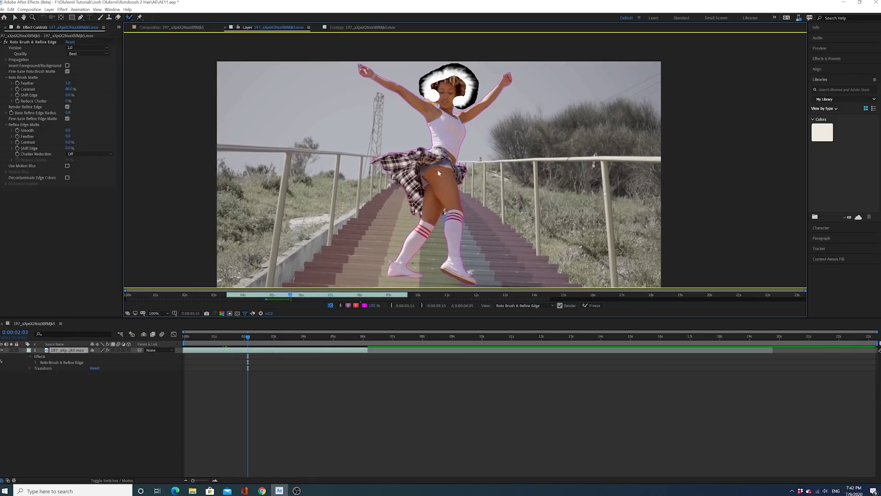
key("Page_Down")
key("Page_Down")
key("Page_Down")
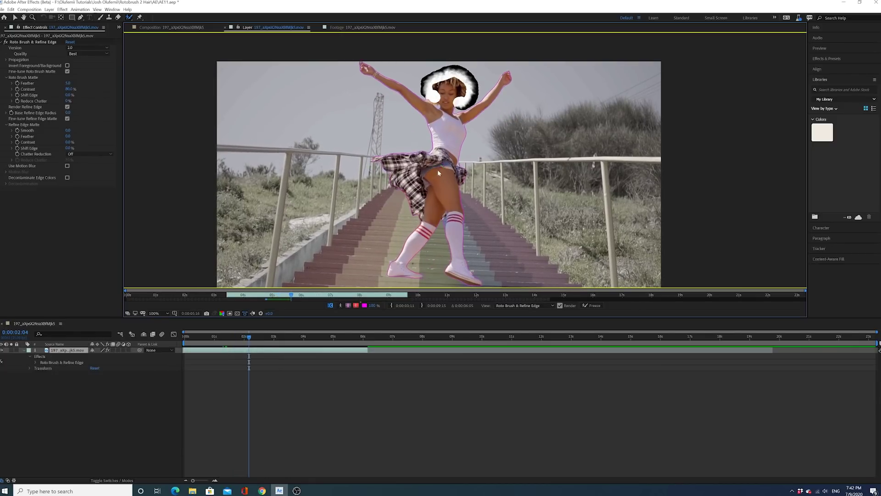
key("Page_Down")
key("Page_Down")
key("Page_Down")
key("Page_Down")
key("Page_Down")
key("Page_Down")
key("Page_Down")
key("Page_Down")
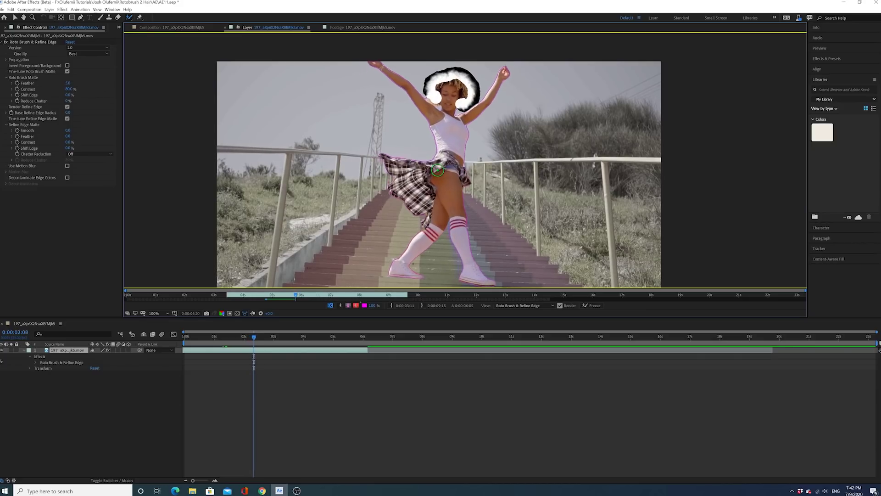
key("Page_Down")
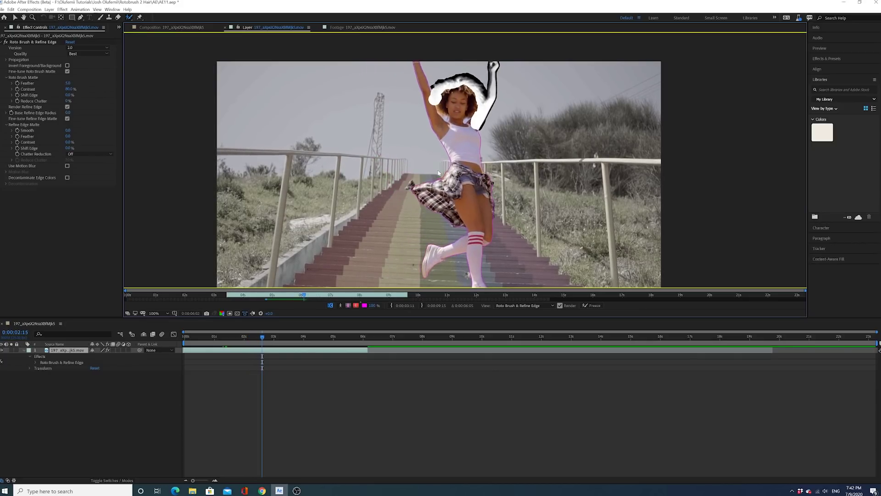
key("Page_Up")
key("Page_Up")
key("Page_Up")
key("Page_Up")
key("Page_Up")
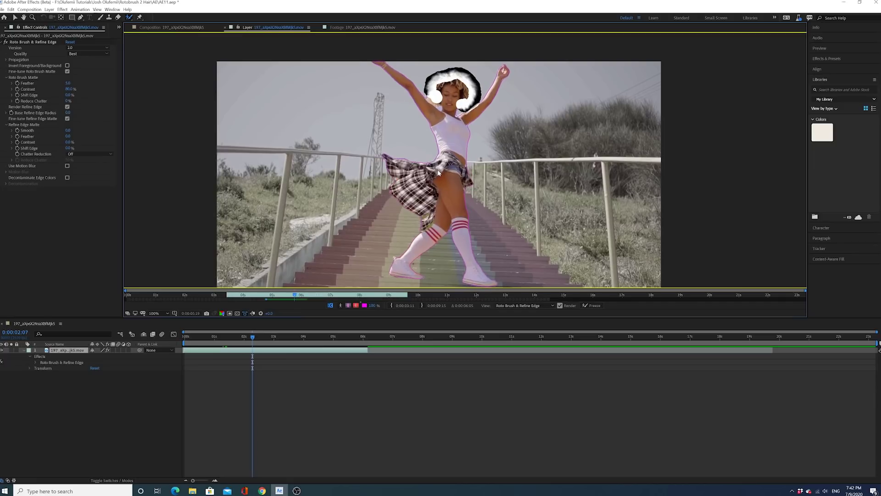
key("Page_Down")
key("Page_Down")
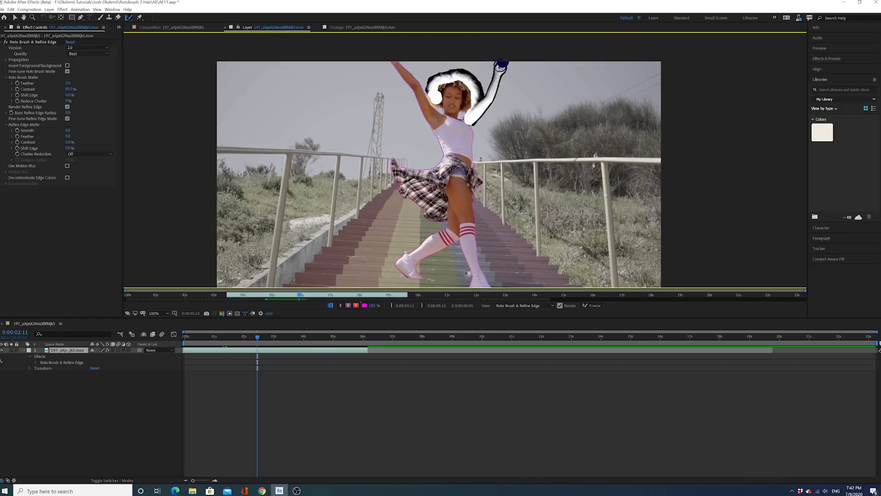
- Paint Refine Edge over the raised hand and down the arm toward the shoulder
left_click_drag(501, 65, 500, 69)
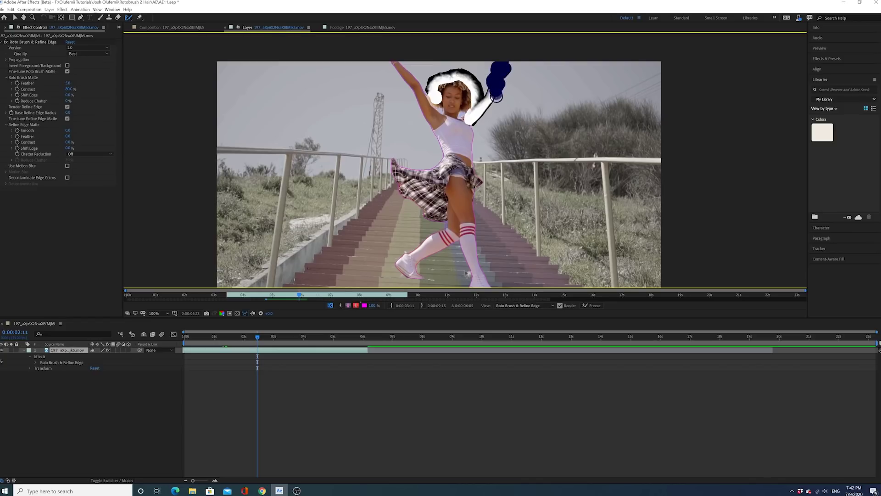
left_click_drag(487, 109, 478, 123)
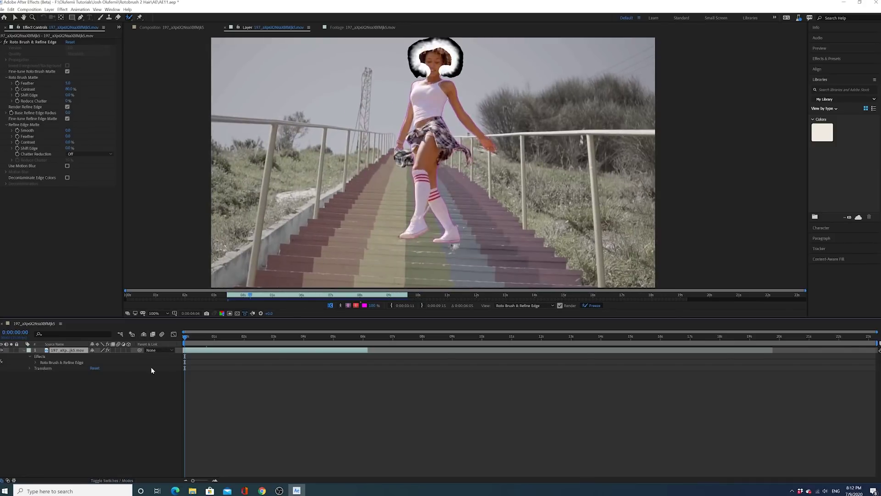
- Play back the roto frames, then preview the matte in Alpha view as white on black
key("space")
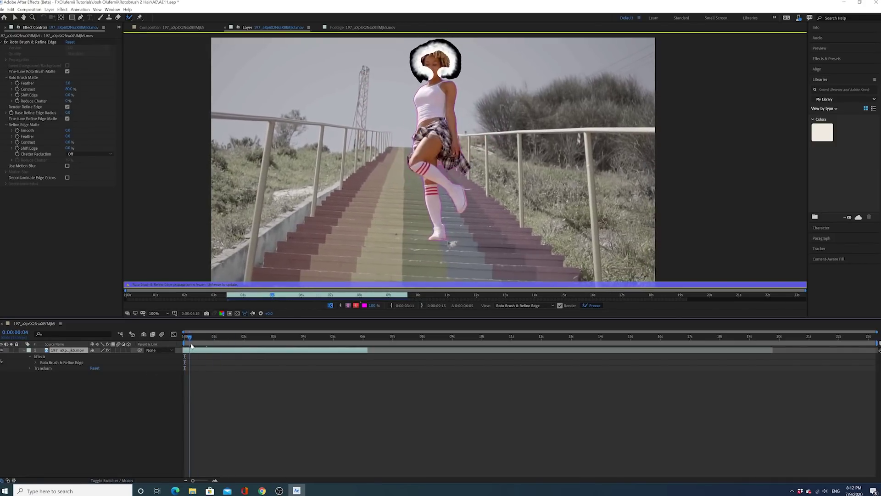
key("space")
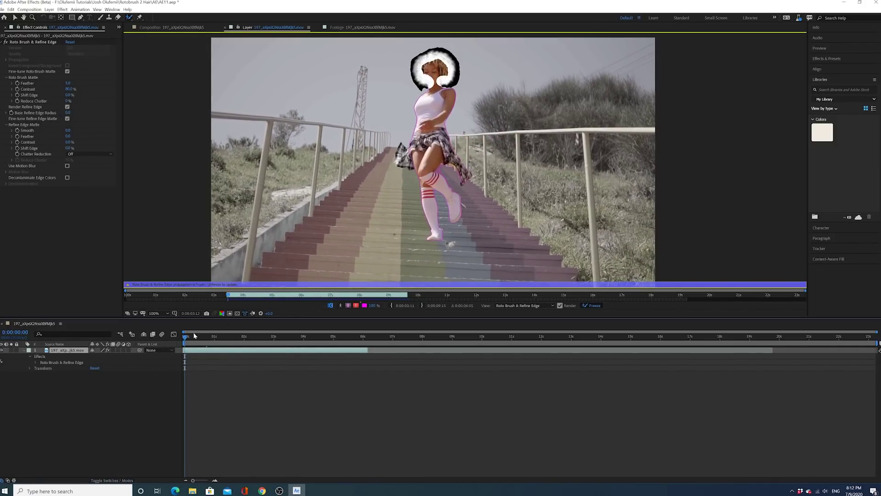
key("alt+4")
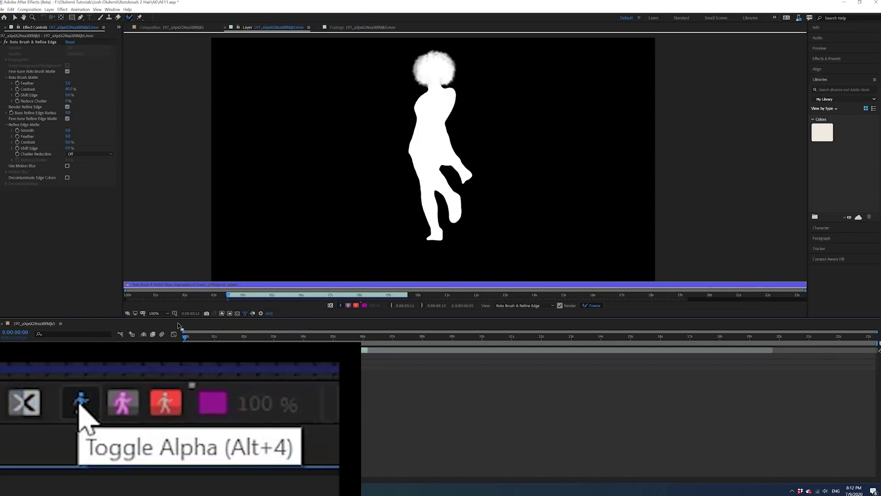
key("space")
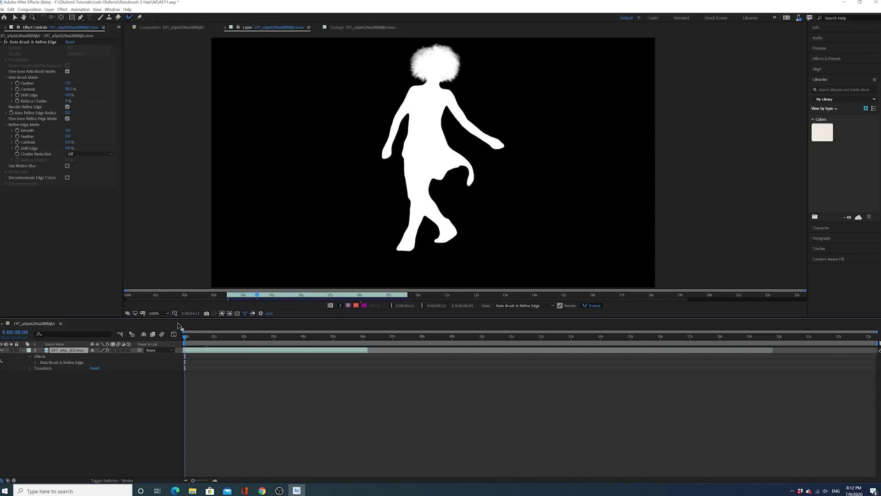
key("space")
- Toggle Alpha Boundary and Alpha Overlay, scrubbing to 2:20 to check the magenta matte outline
left_click(348, 306)
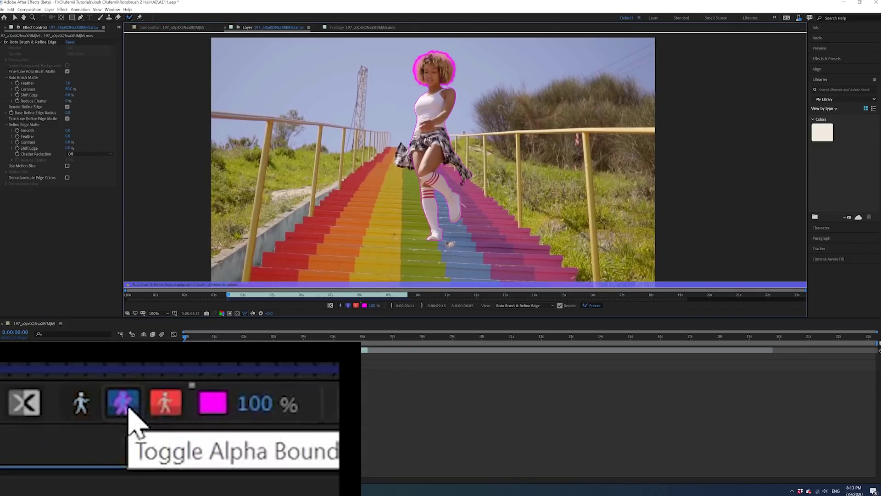
left_click_drag(202, 334, 271, 334)
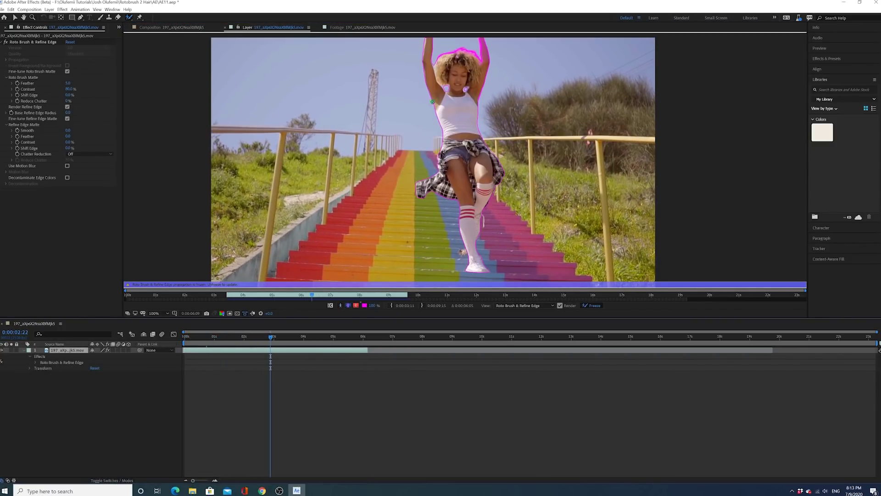
left_click(355, 305)
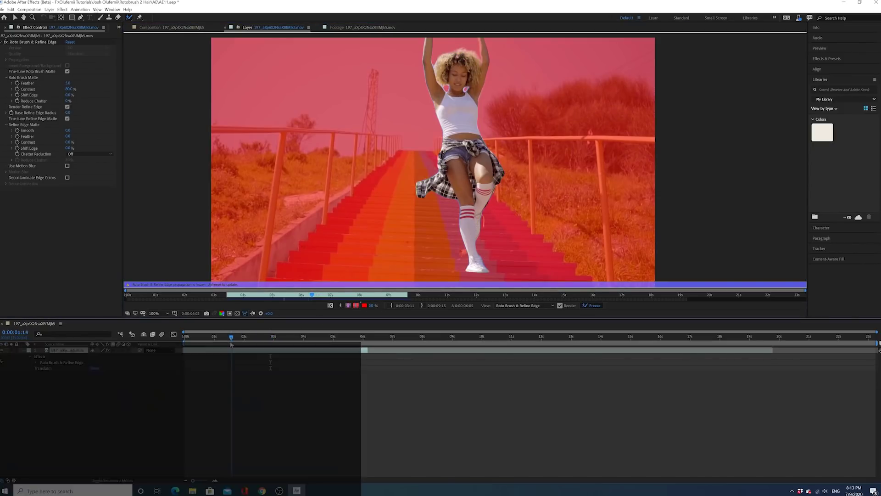
left_click(210, 337)
key("Home")
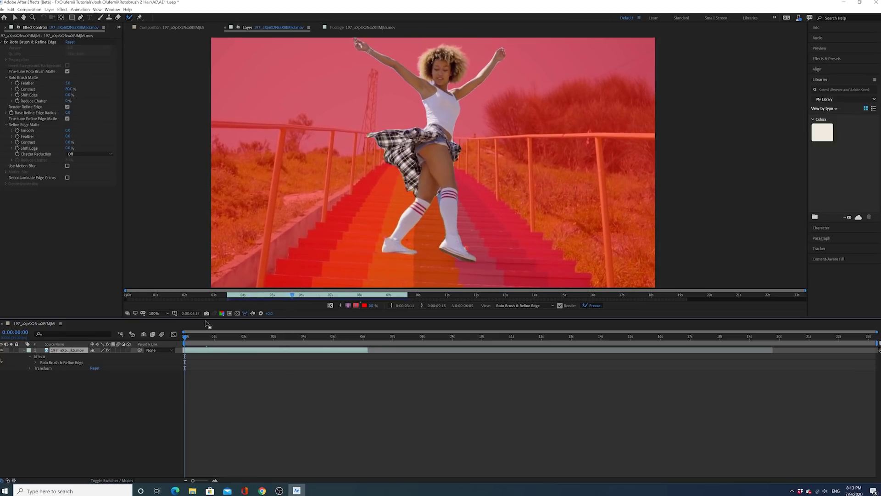
left_click_drag(196, 343, 270, 347)
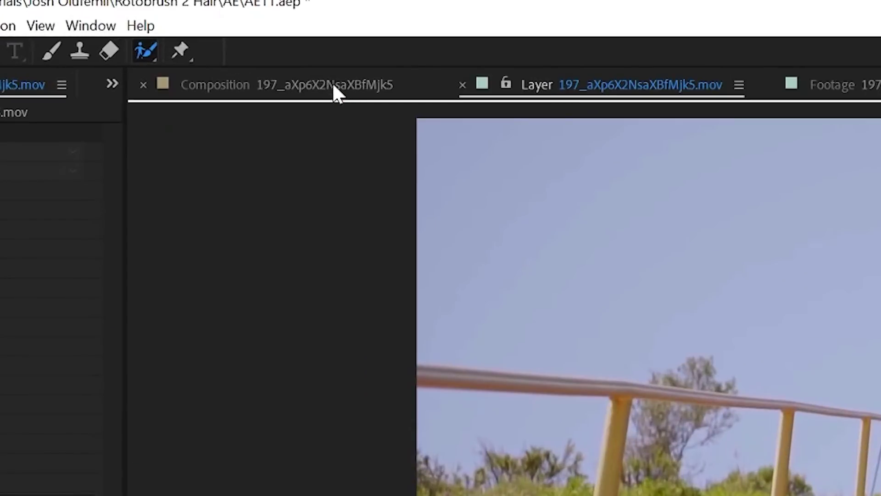
- Preview the cut-out dancer in the Composition view, pausing at 0:00:01:07 to inspect
left_click(333, 87)
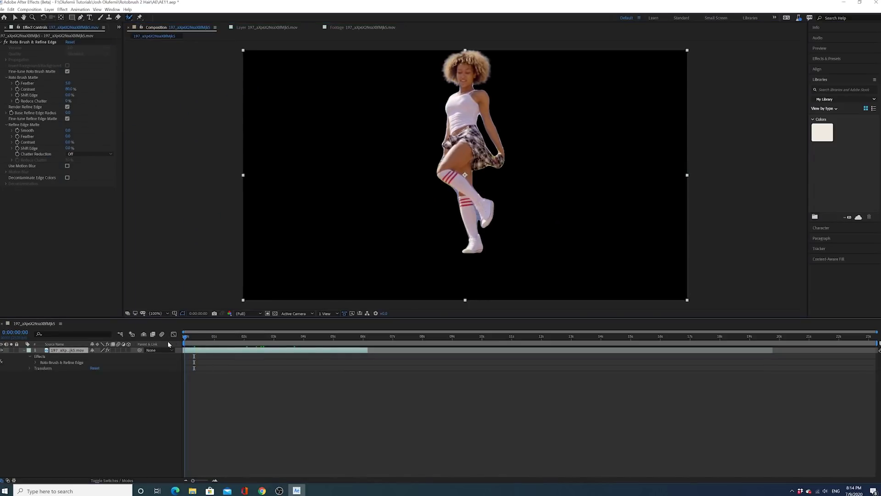
key("space")
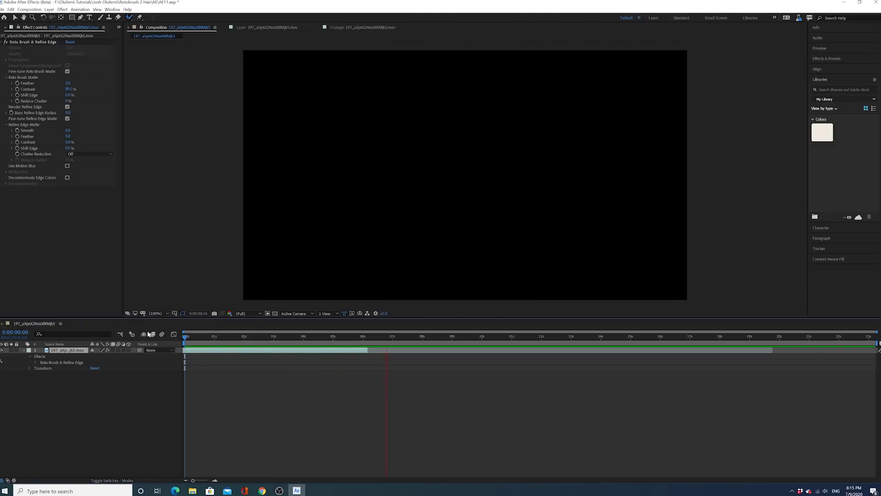
left_click_drag(193, 335, 228, 337)
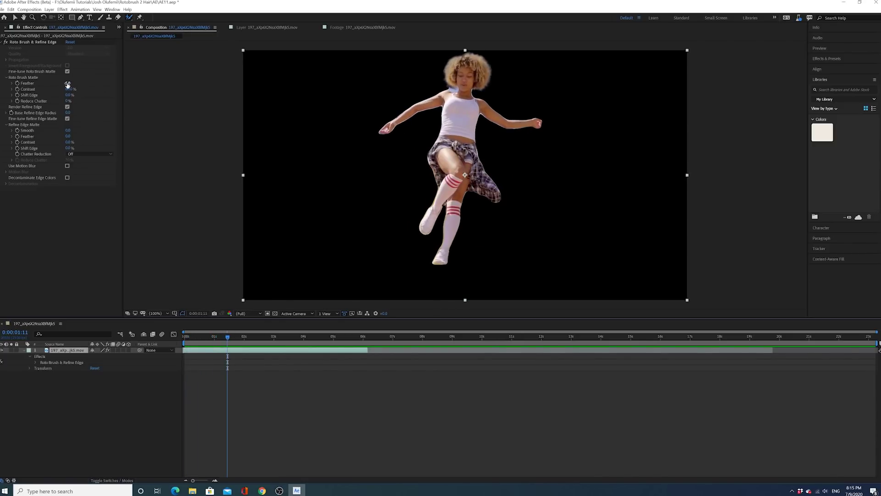
- Raise the Roto Brush Matte Feather to 25.4 and preview the softened edge
left_click_drag(68, 84, 74, 83)
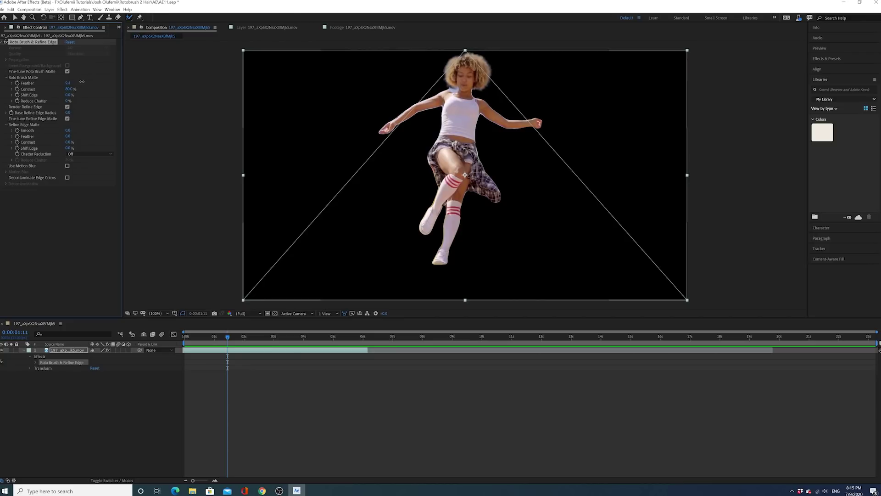
left_click_drag(82, 82, 86, 80)
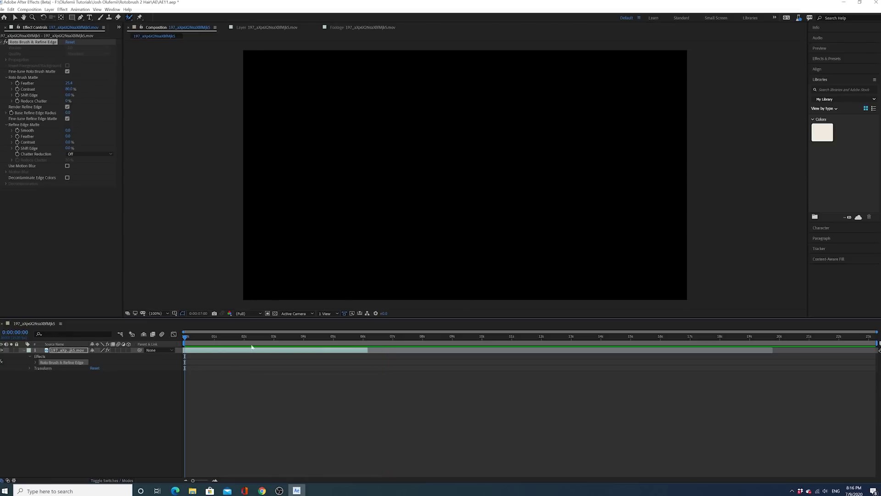
key("space")
key("space")
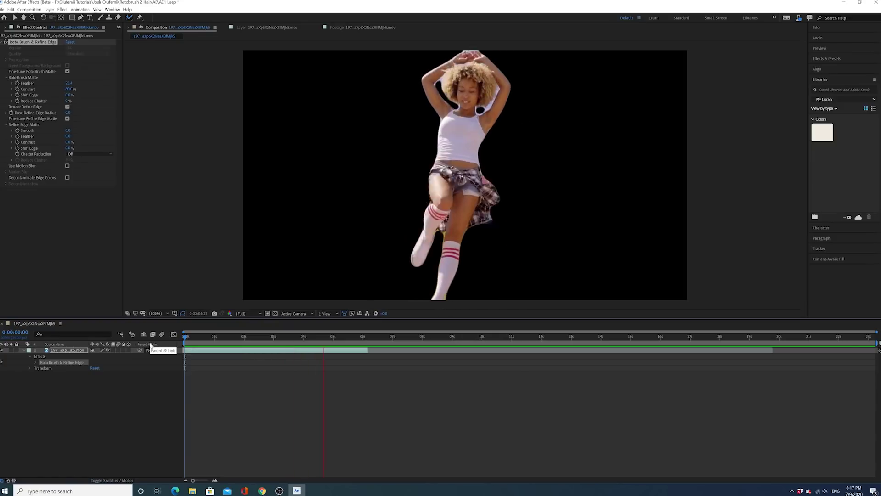
key("space")
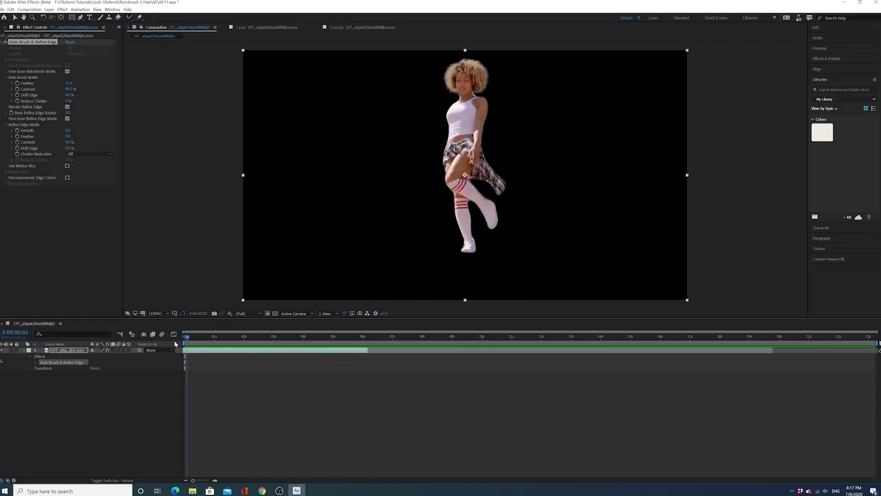
key("Home")
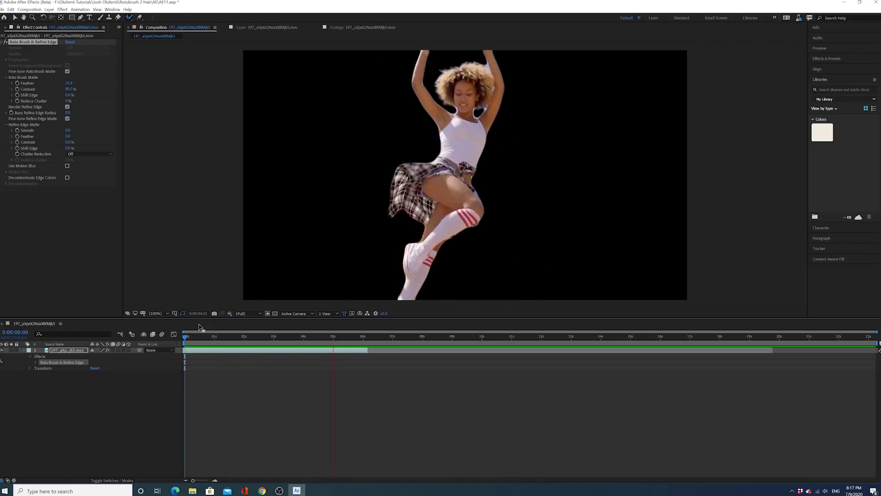
mouse_move(221, 338)
left_mouse_down()
mouse_move(235, 336)
mouse_move(216, 335)
left_mouse_up()
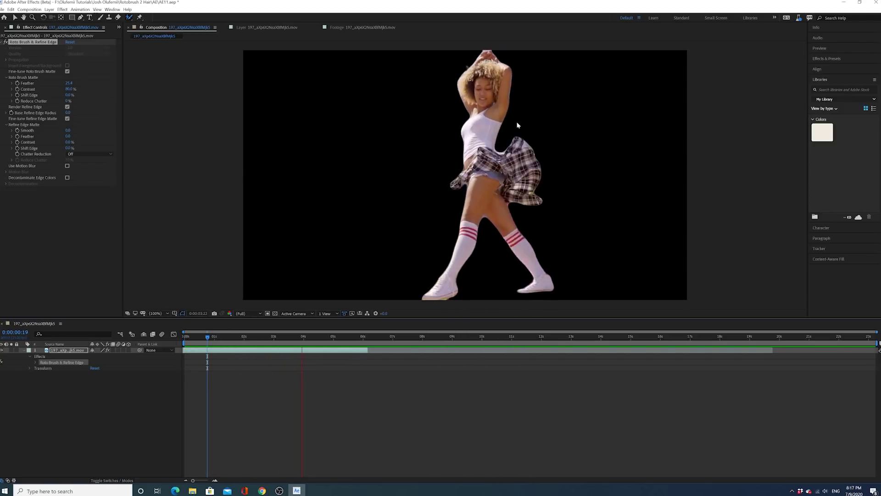
key("space")
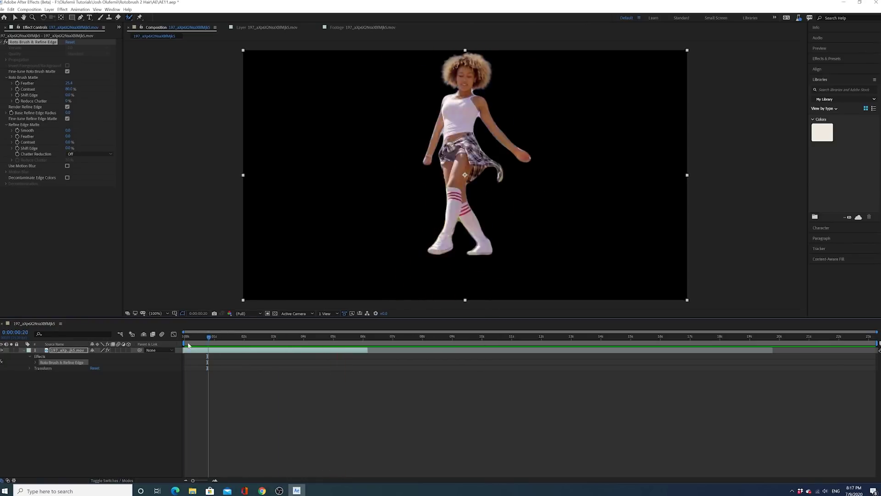
key("Home")
key("space")
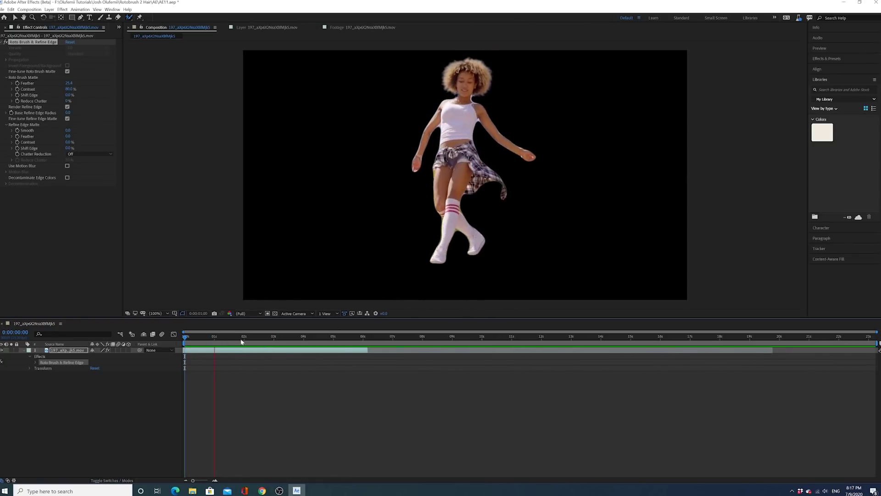
left_click(242, 341)
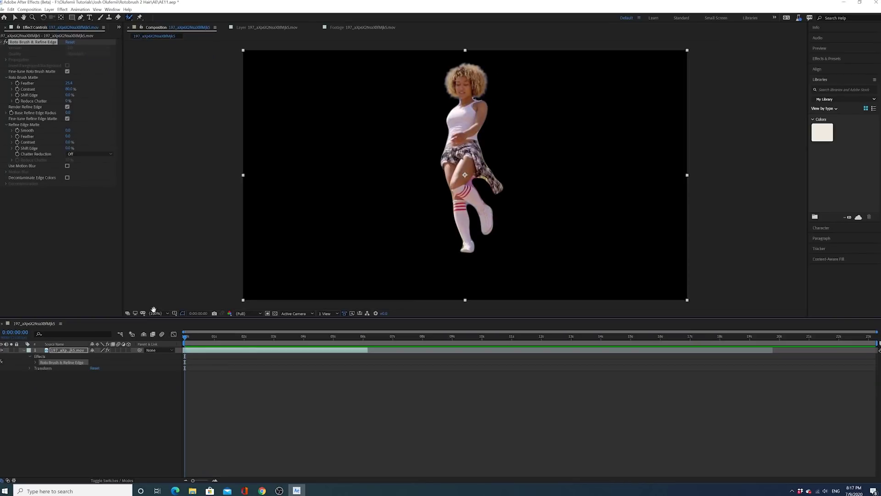
- Check Use Motion Blur under Roto Brush & Refine Edge while previewing the composition
key("space")
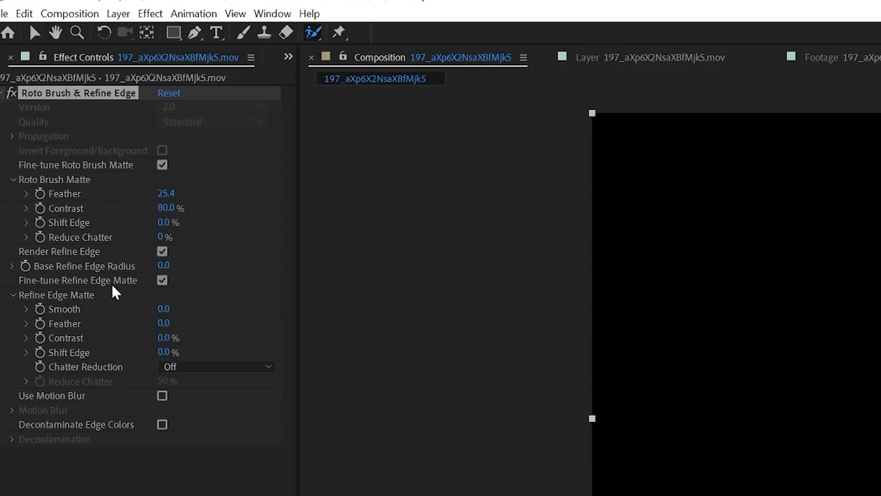
left_click(162, 396)
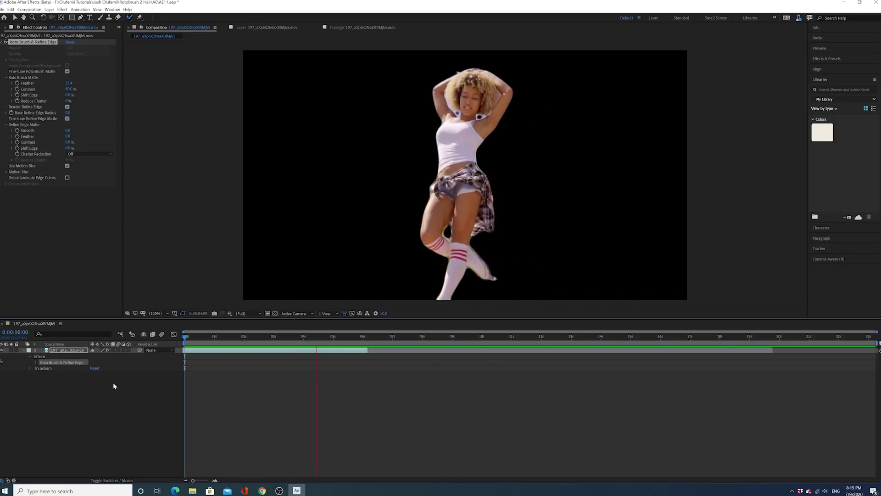
left_click(183, 335)
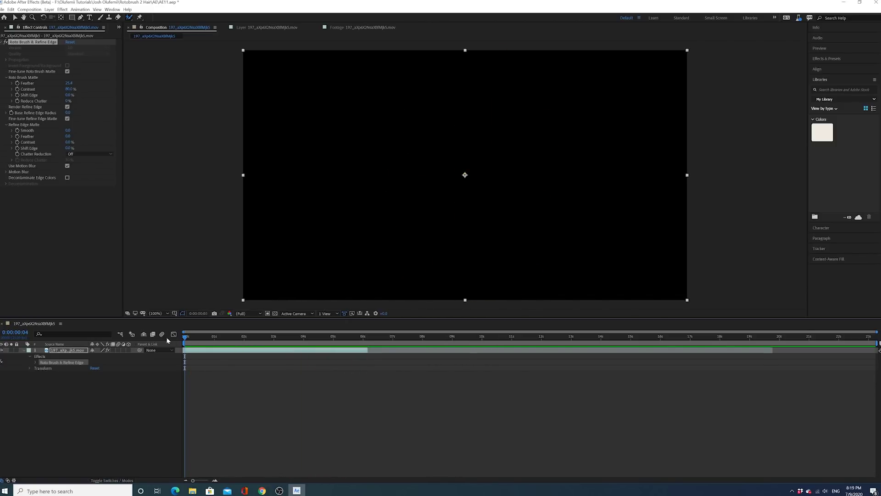